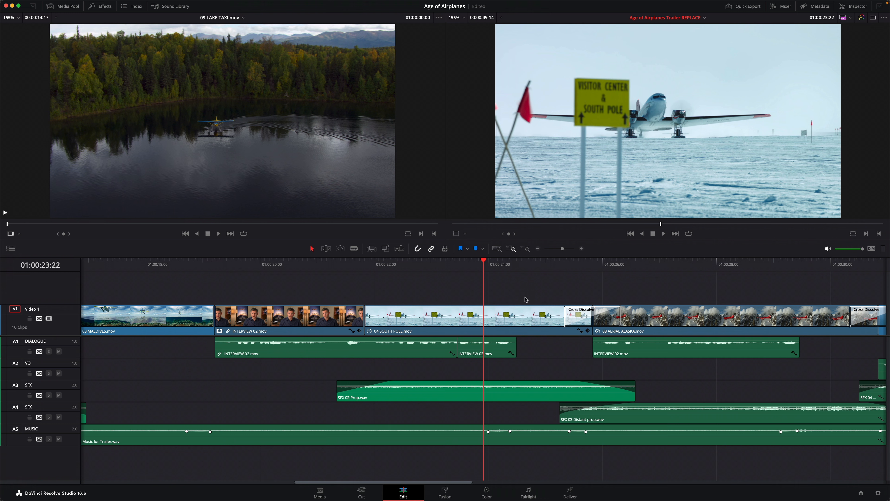
Step: Replace the 04 SOUTH POLE.mov clip with 09 LAKE TAXI.mov, aligning source frame 01:00:06:14 with the timeline at 01:00:21:20
click(527, 322)
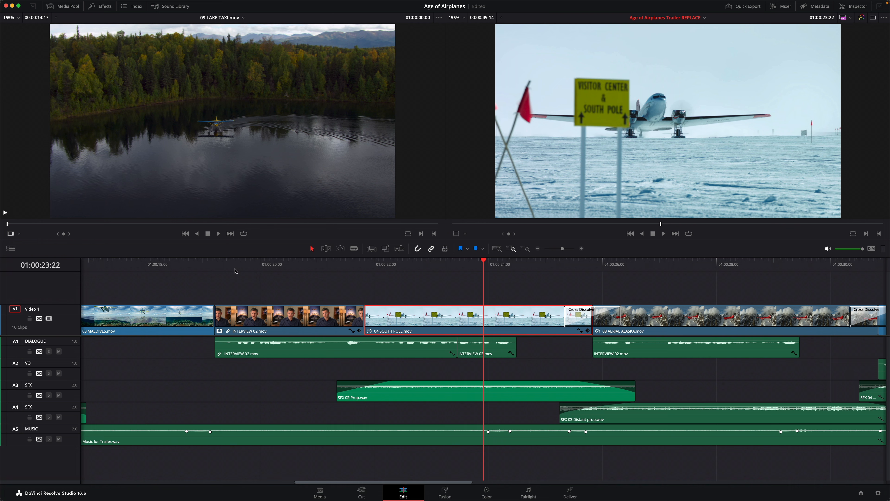
drag(164, 223, 294, 219)
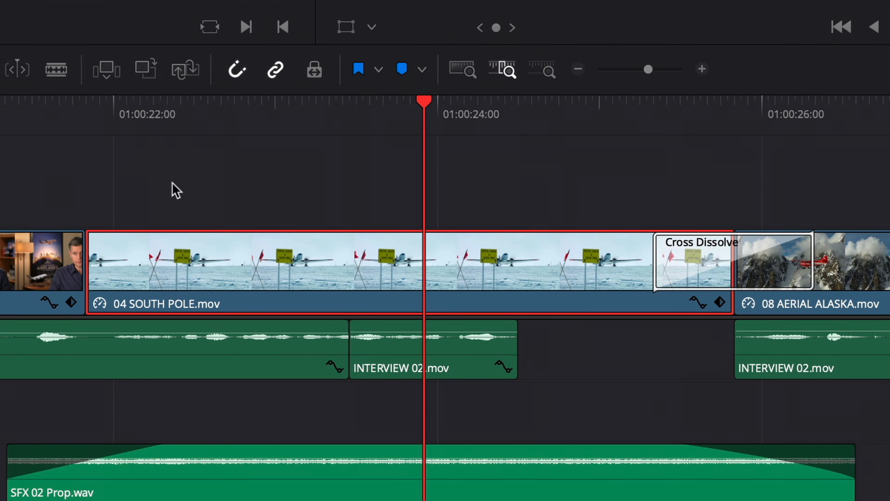
click(195, 180)
drag(125, 132, 87, 132)
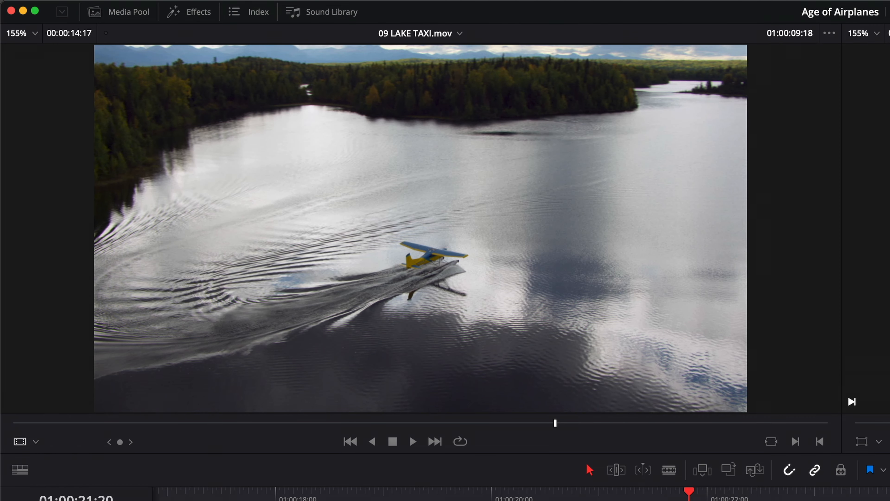
drag(492, 426, 382, 438)
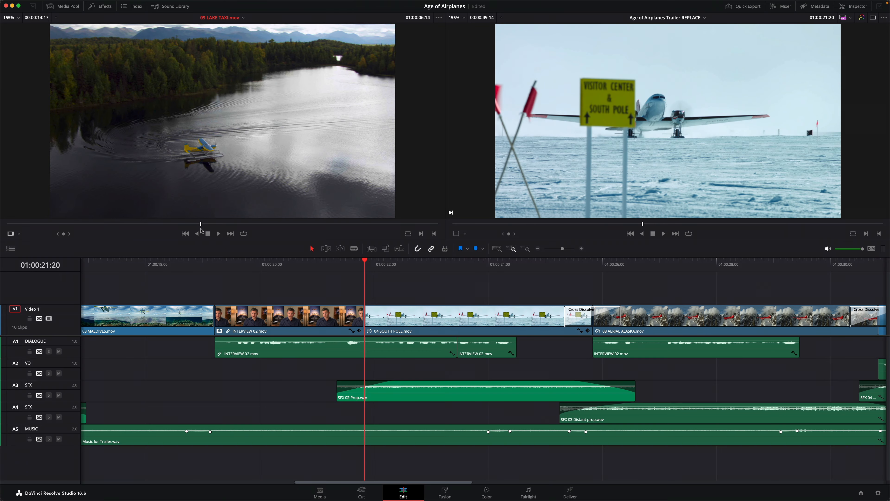
drag(206, 152, 845, 105)
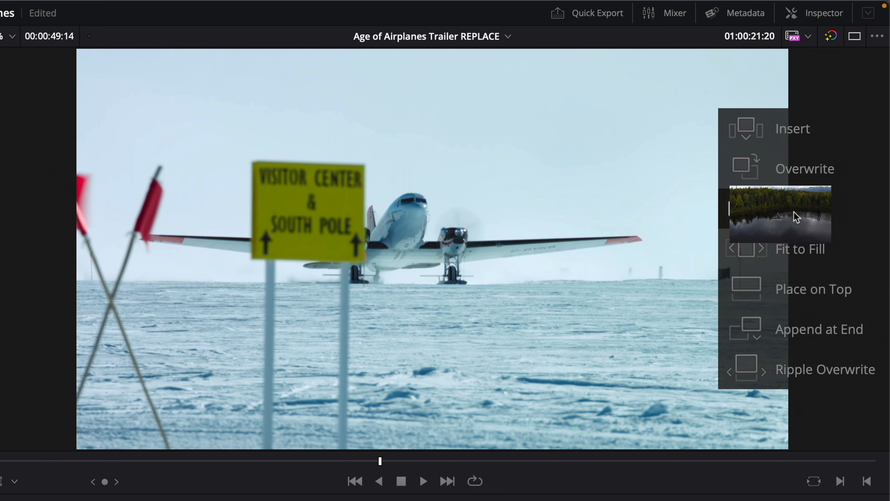
drag(796, 216, 879, 208)
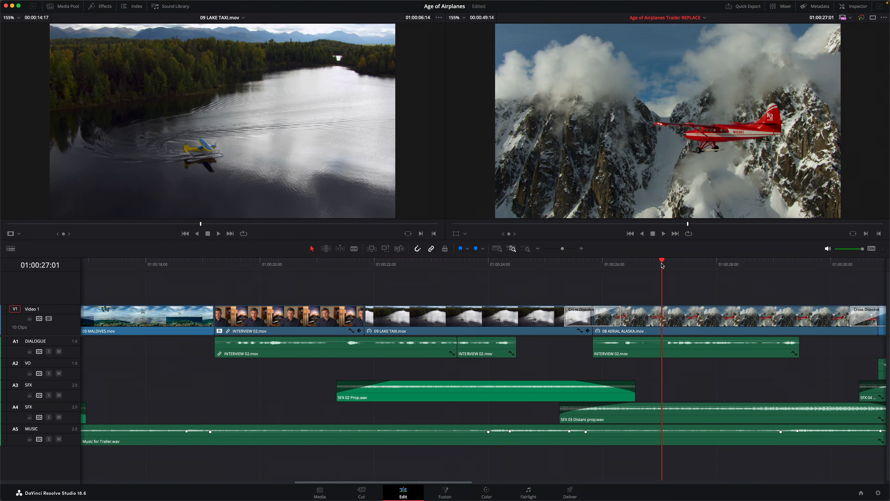
Step: Replace the 09 LAKE TAXI.mov clip again, aligning source frame 01:00:06:14 with 01:00:25:19 inside the closing cross dissolve
click(498, 269)
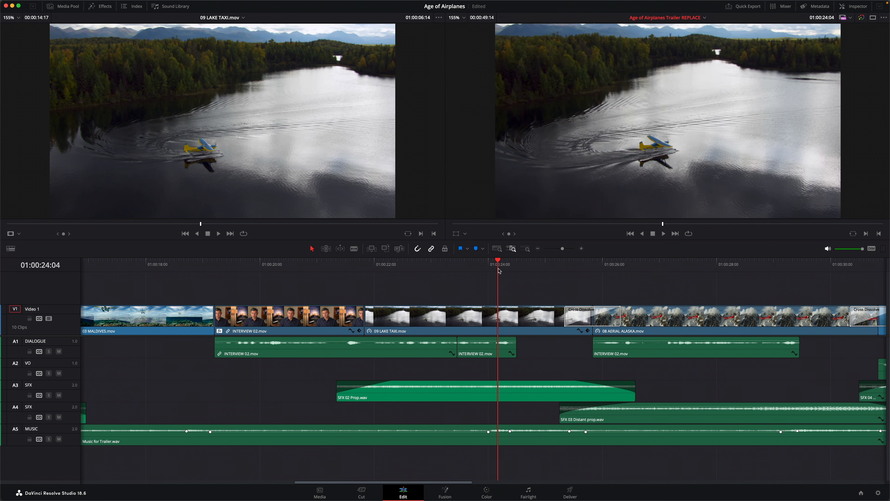
key(space)
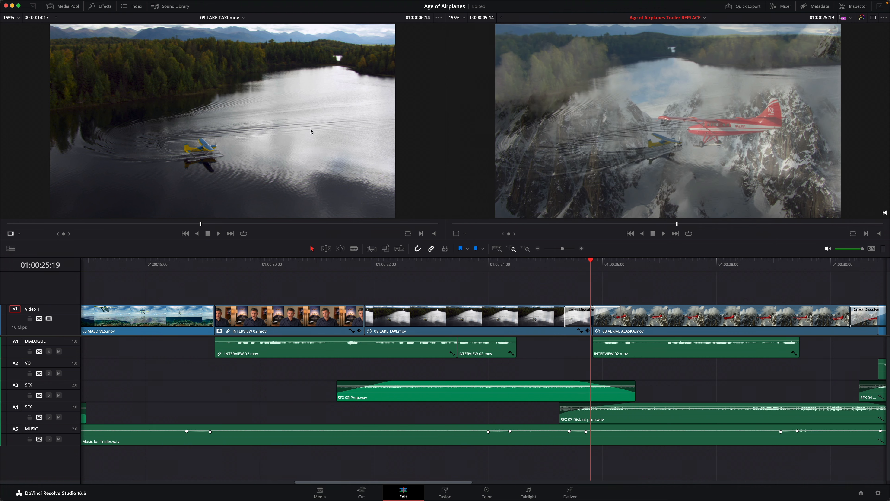
drag(310, 131, 869, 102)
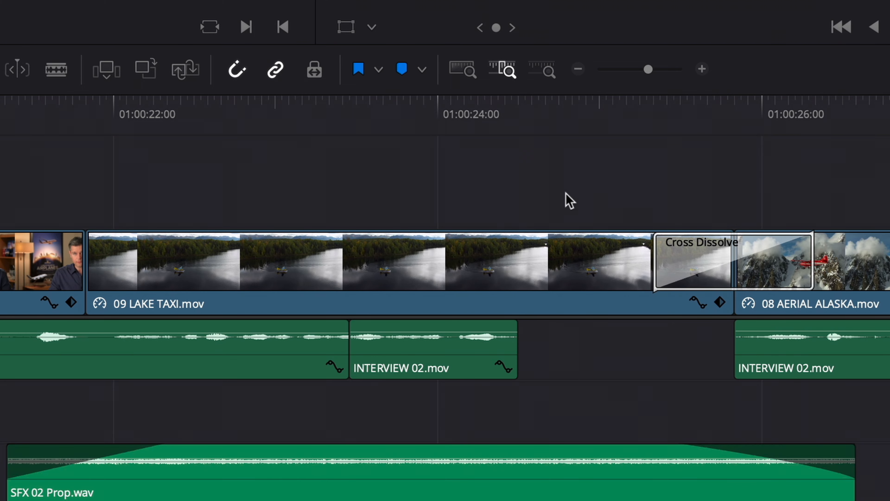
Step: Replace the lake taxi clip once more, aligning source frame 01:00:06:14 with the timeline at 01:00:24:01
click(448, 122)
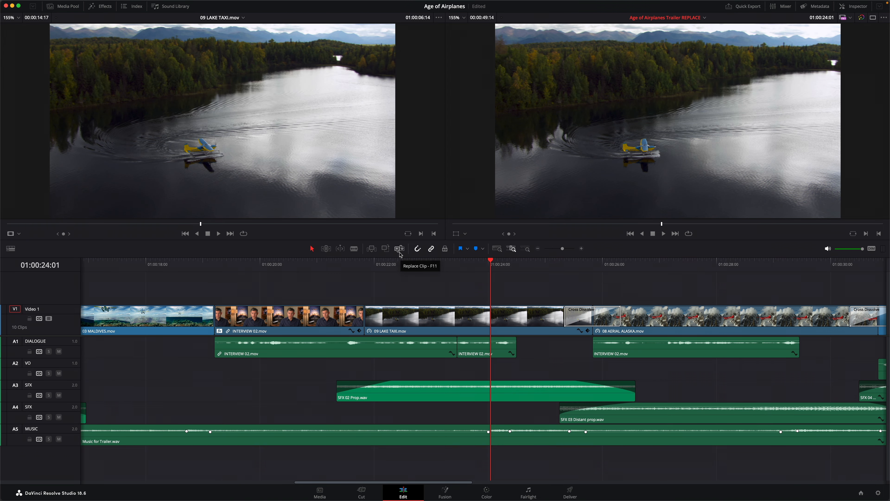
click(400, 252)
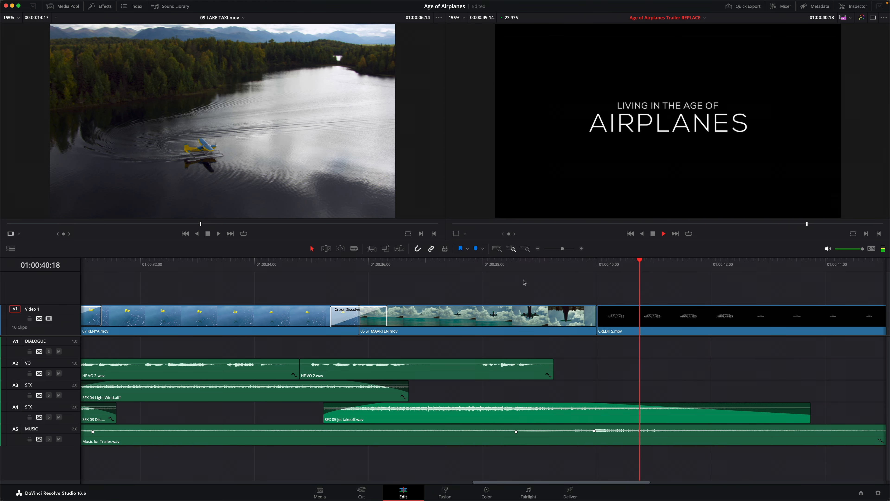
Step: Load 06 ST MAARTEN 2.mov from the media pool into the source viewer and play through its action
key(super+1)
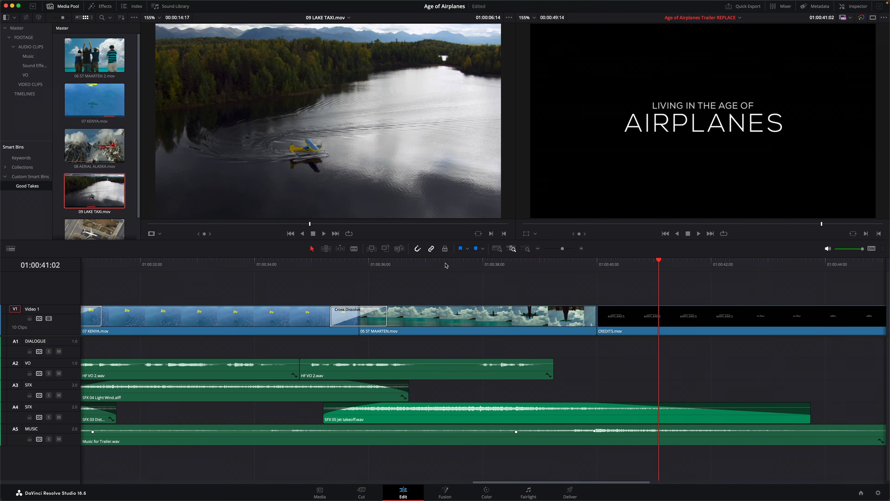
click(91, 61)
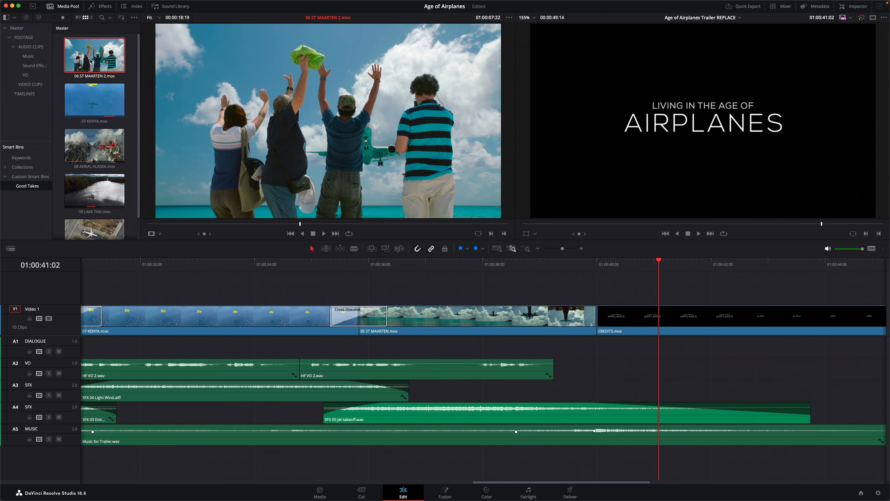
key(super+1)
click(113, 227)
key(space)
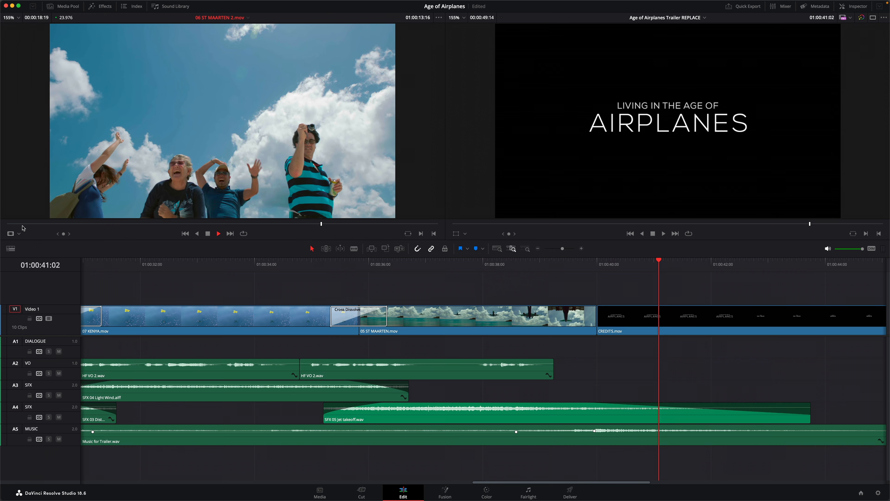
key(space)
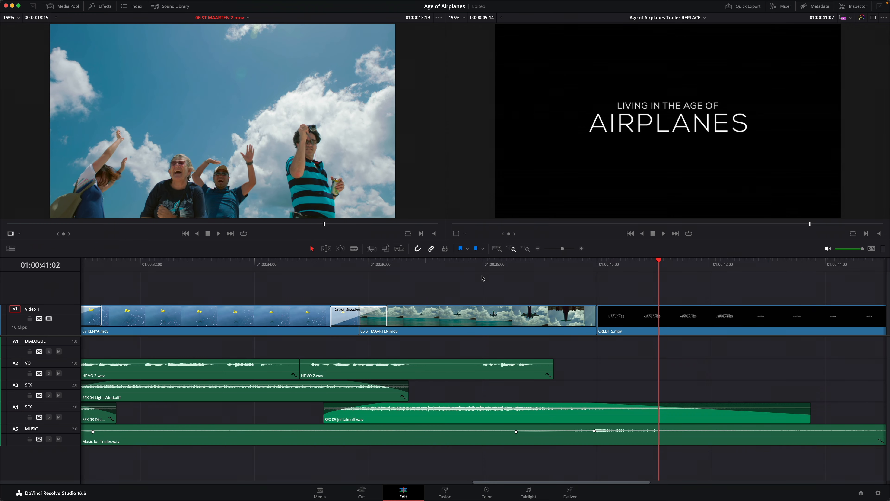
Step: Replace 05 ST MAARTEN.mov with the loaded clip, aligning source frame 01:00:08:21 with the timeline at 01:00:38:00, and play back the edit
mouse_move(486, 266)
mouse_down()
mouse_move(505, 267)
mouse_move(473, 267)
mouse_move(483, 270)
mouse_up()
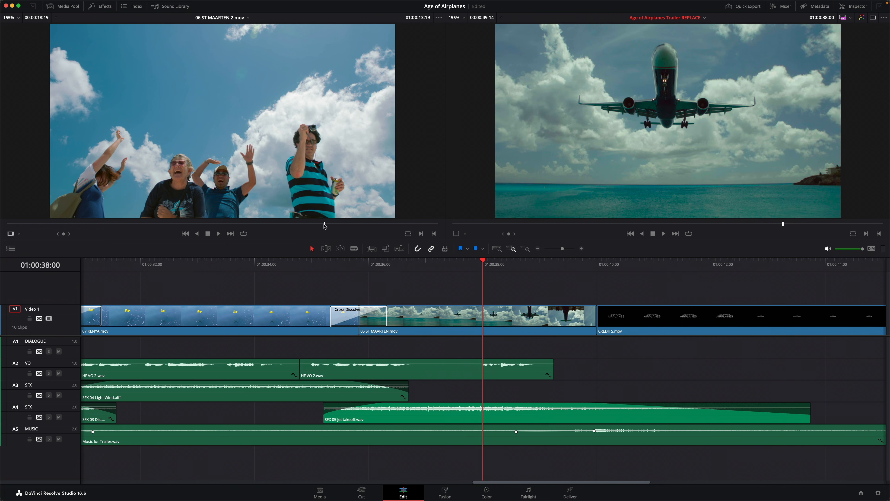
drag(325, 226, 212, 232)
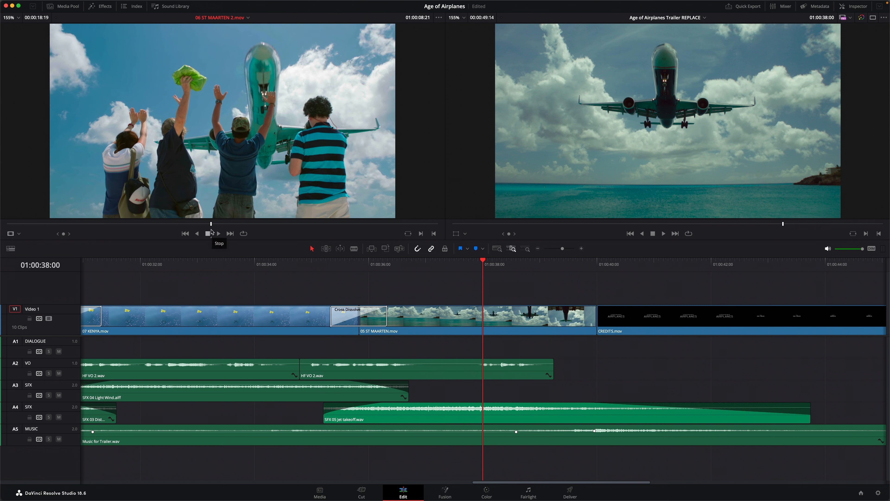
key(F11)
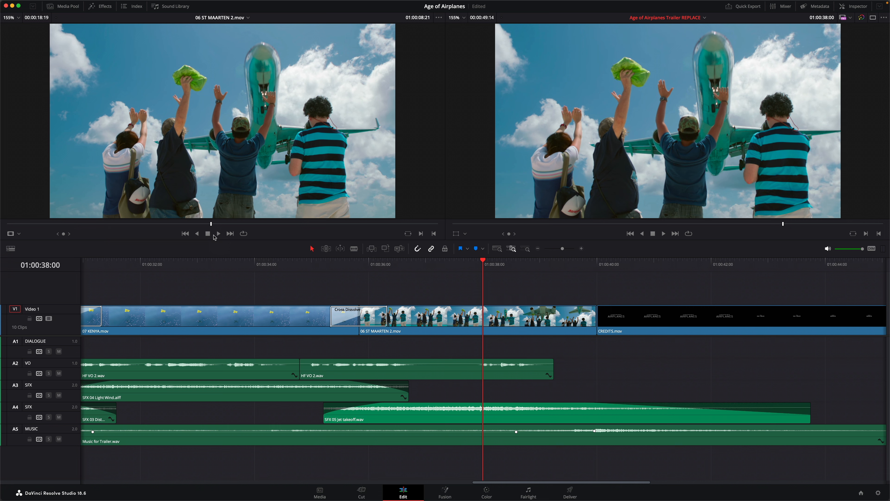
click(322, 269)
key(space)
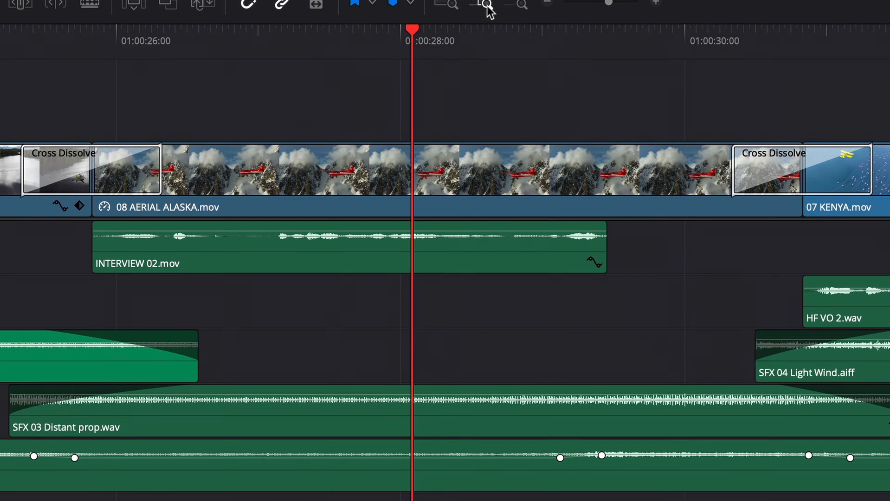
Step: Select the 08 AERIAL ALASKA.mov clip and review it by playing around it
click(453, 172)
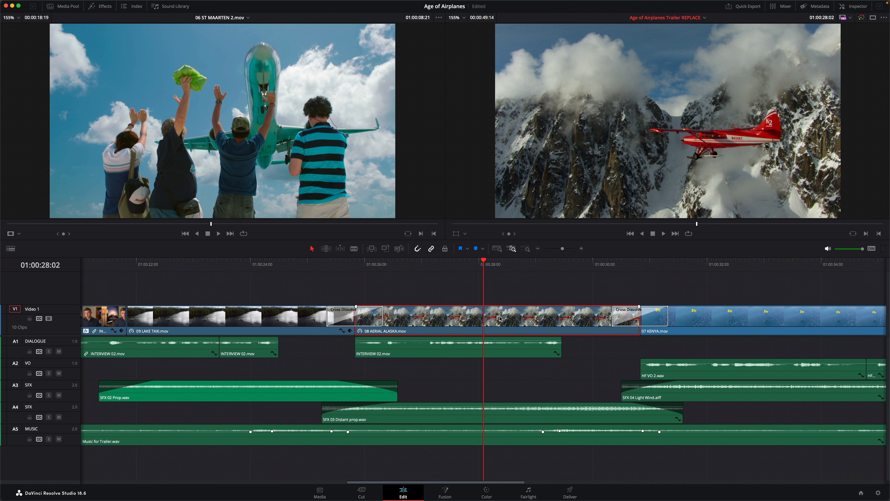
key(/)
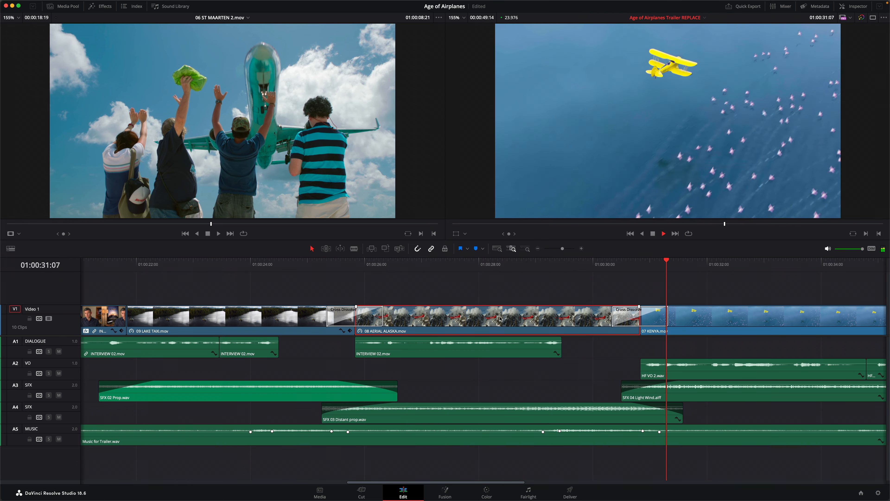
key(space)
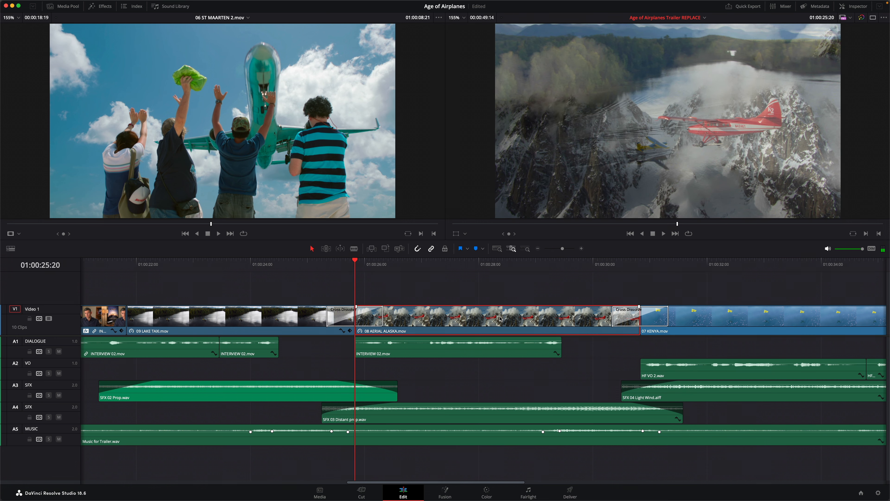
Step: Match-frame 08 AERIAL ALASKA.mov at 01:00:29:08, replace its content using source frame 16:07:01:12, and play around the clip
click(554, 270)
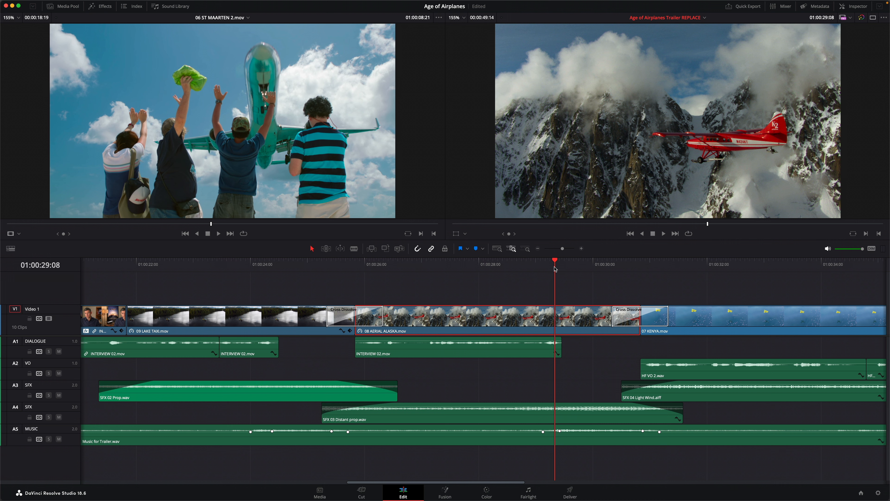
key(f)
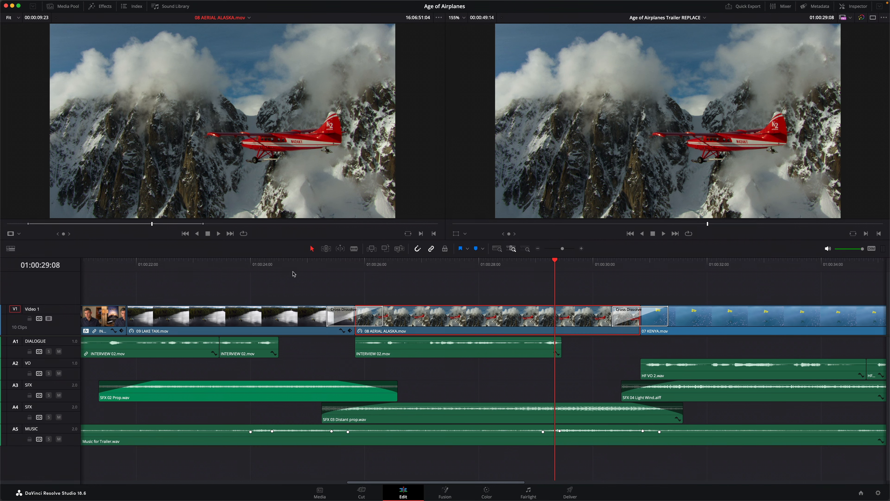
click(245, 223)
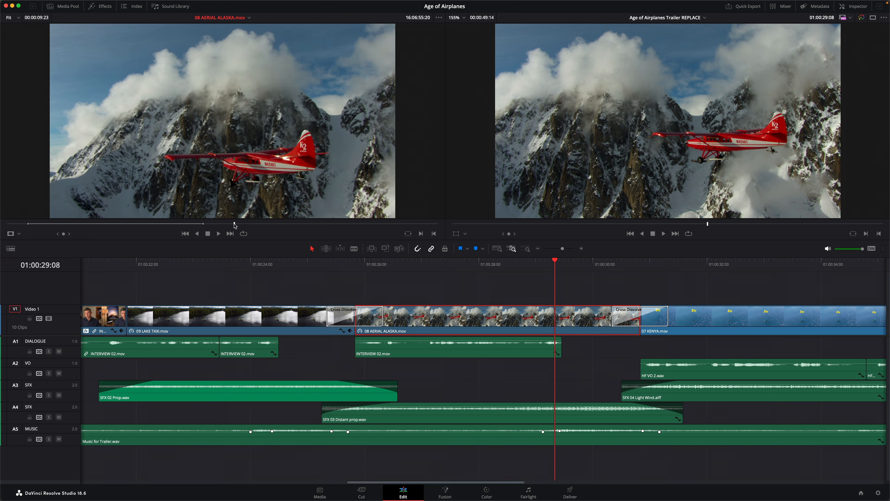
drag(251, 225, 334, 224)
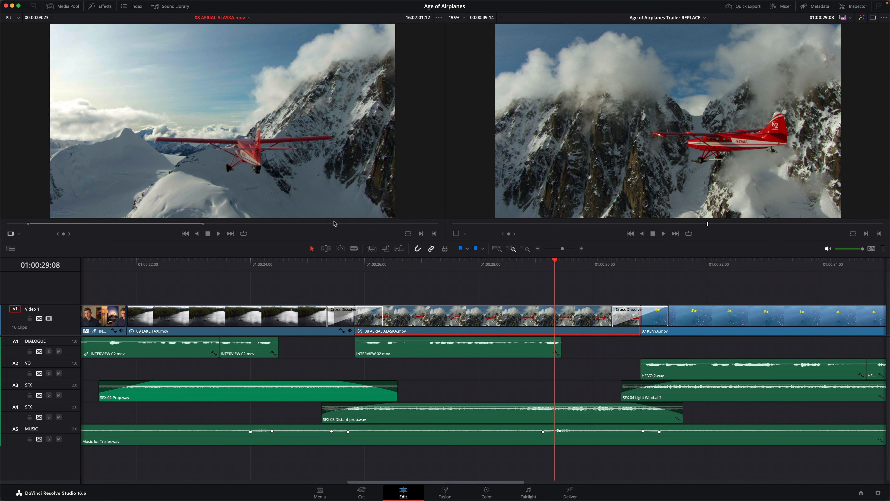
key(F11)
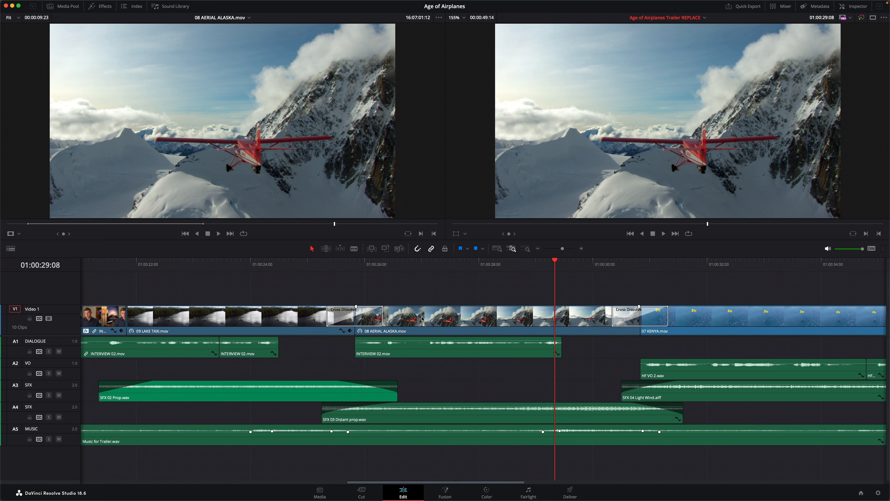
click(422, 318)
key(shift+slash)
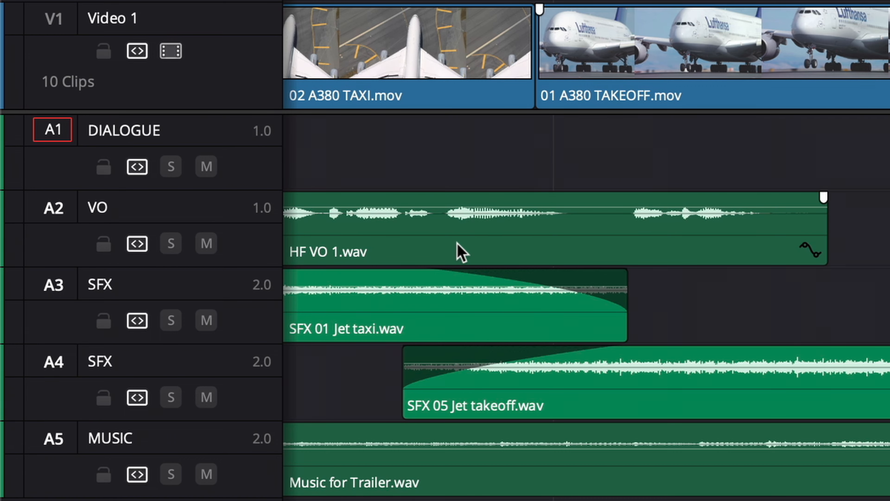
Step: Target audio track A3 and place SFX 06 Overhead.wav with a Replace edit, aligning its loudest point with the playhead over 03 MALDIVES.mov
click(40, 286)
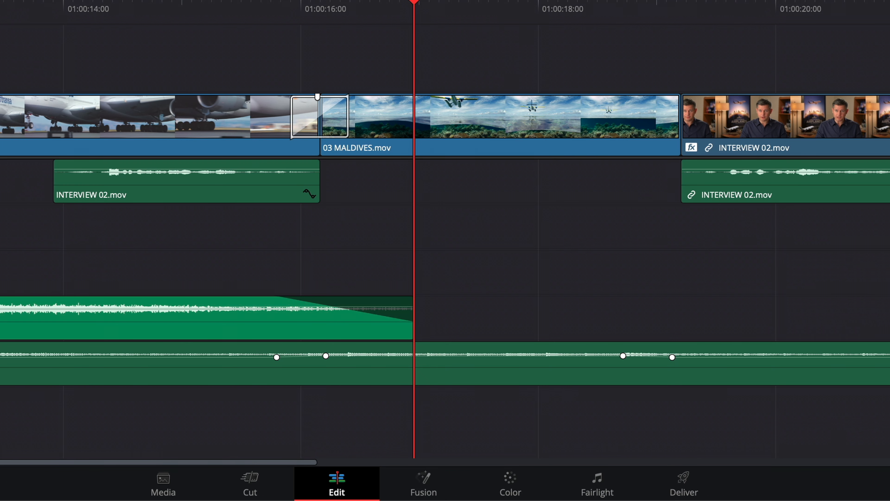
key(F11)
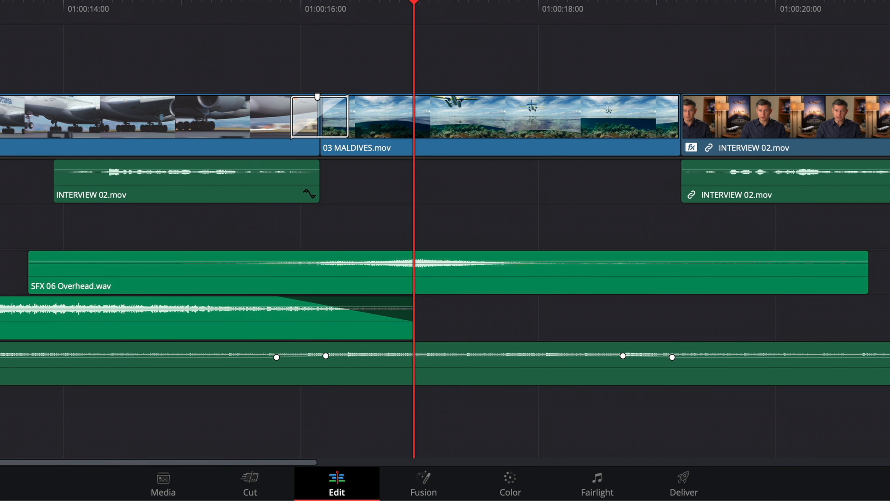